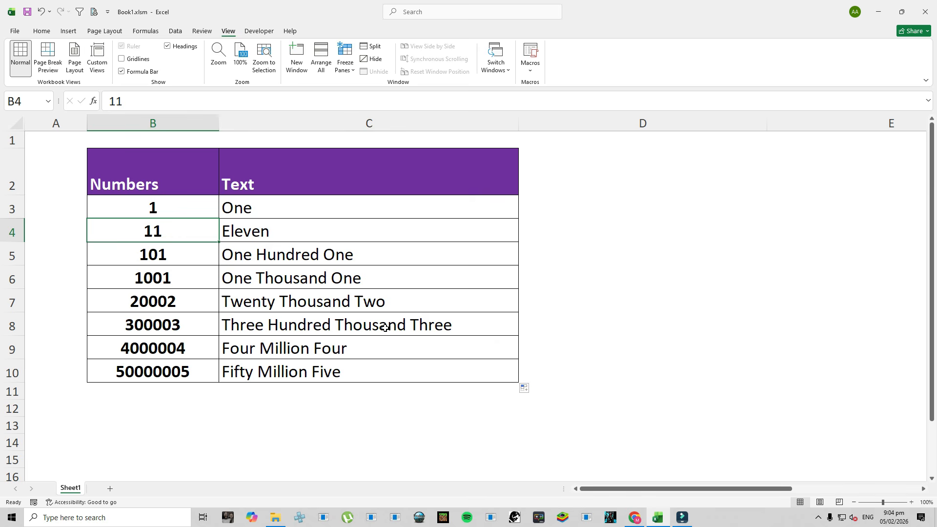
Examine the values in the Numbers column and the matching word formulas in the Text column
click(247, 246)
click(151, 253)
click(167, 340)
click(310, 349)
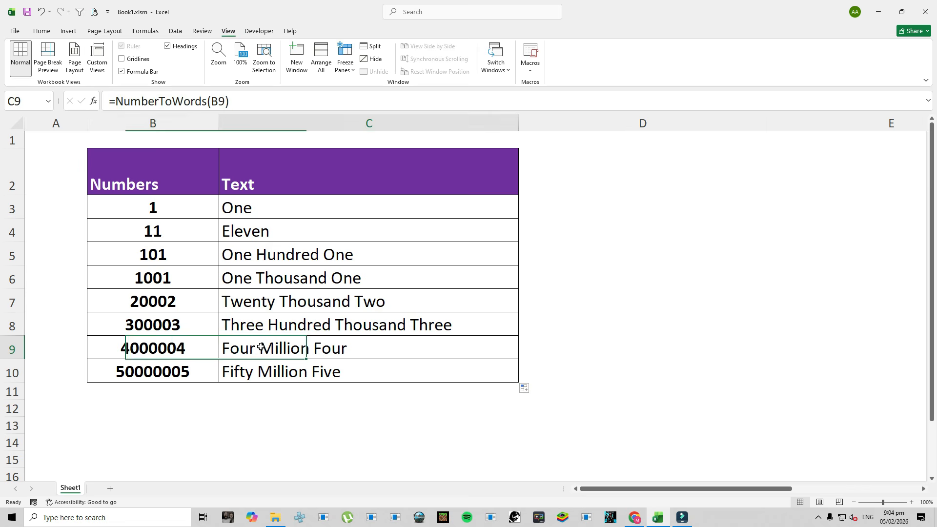
click(165, 372)
click(258, 373)
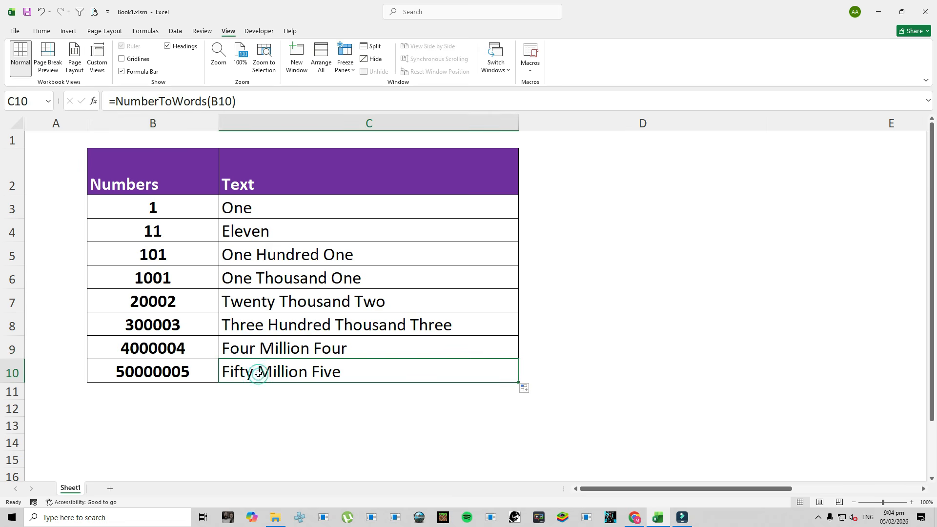
click(259, 211)
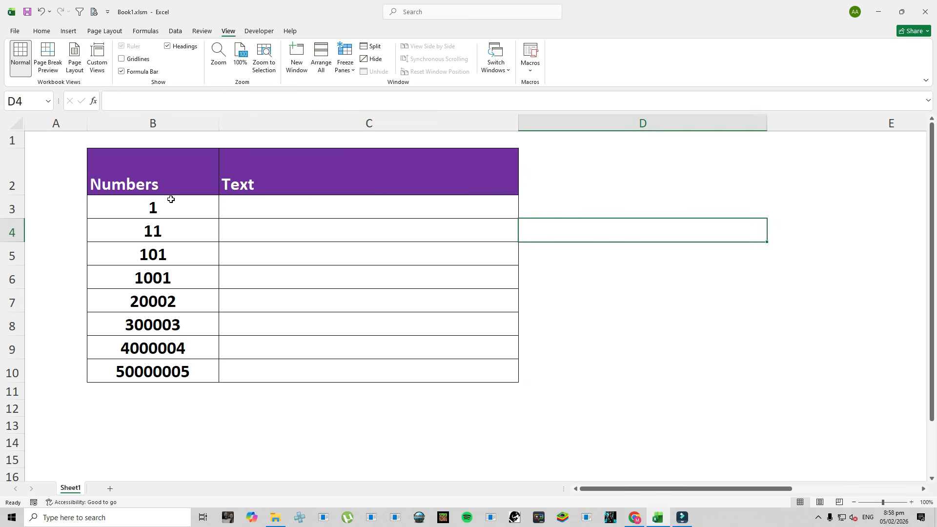
Copy the whole Numbers and Text table, range B2:C10, from the worksheet
drag(163, 178, 143, 366)
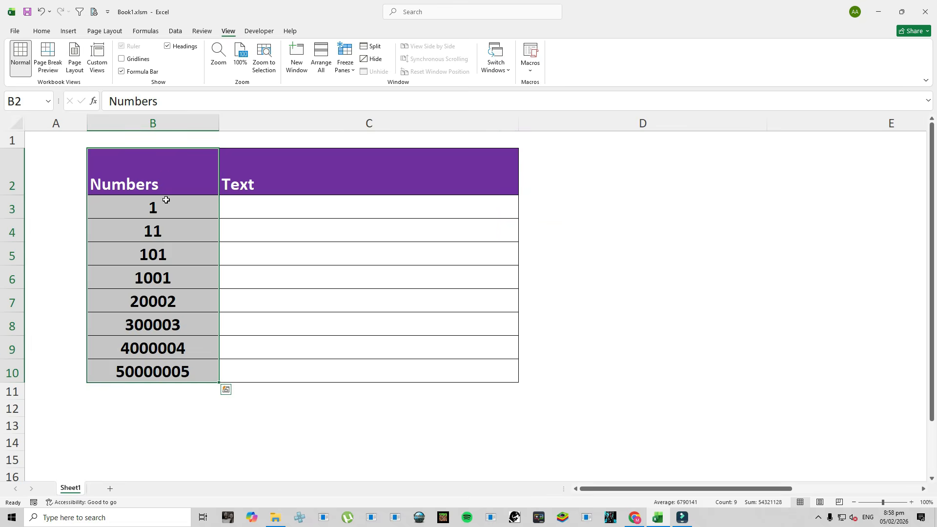
click(239, 205)
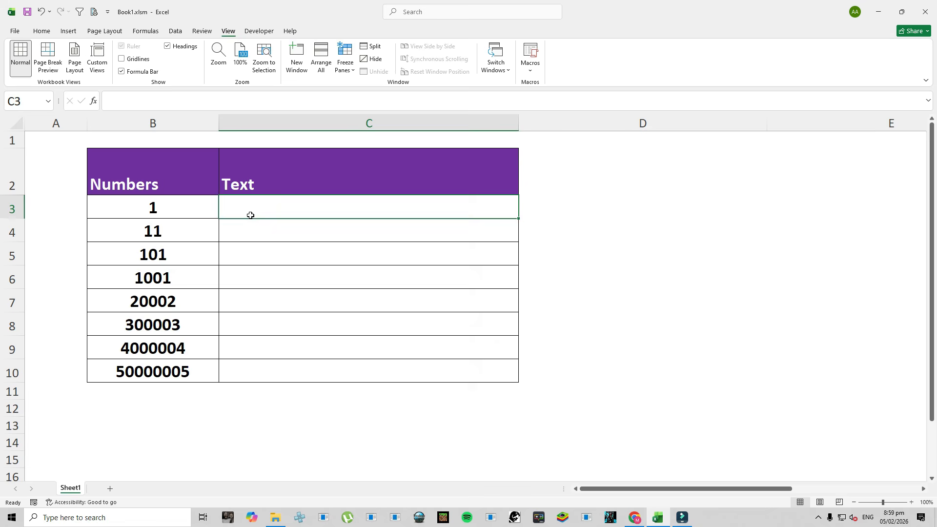
drag(152, 178, 398, 364)
key(ctrl+c)
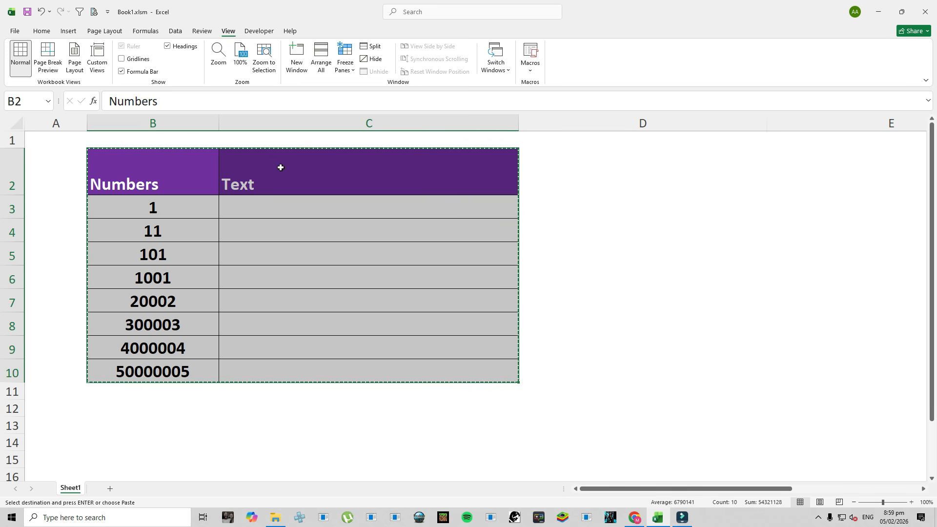
Switch to Chrome, open the Number to Text spreadsheet in Google Sheets and select cell C3
key(alt+Tab)
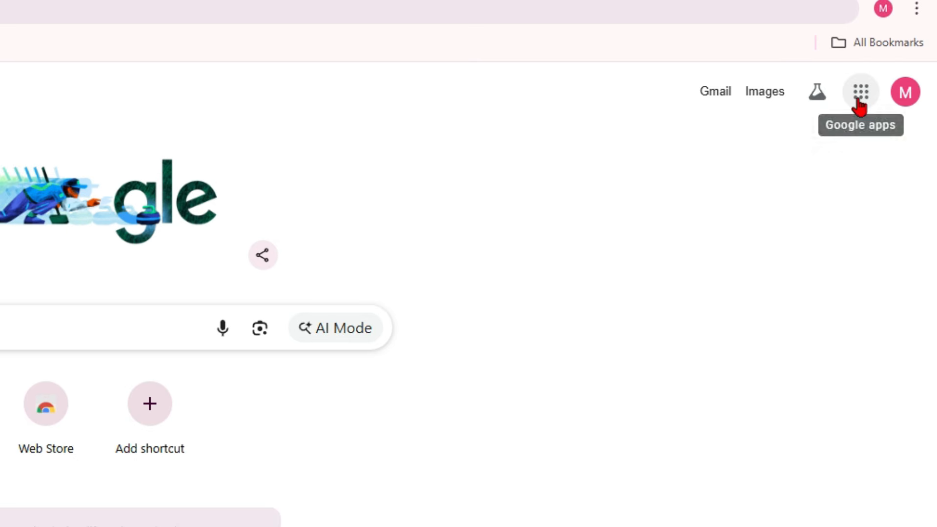
click(862, 97)
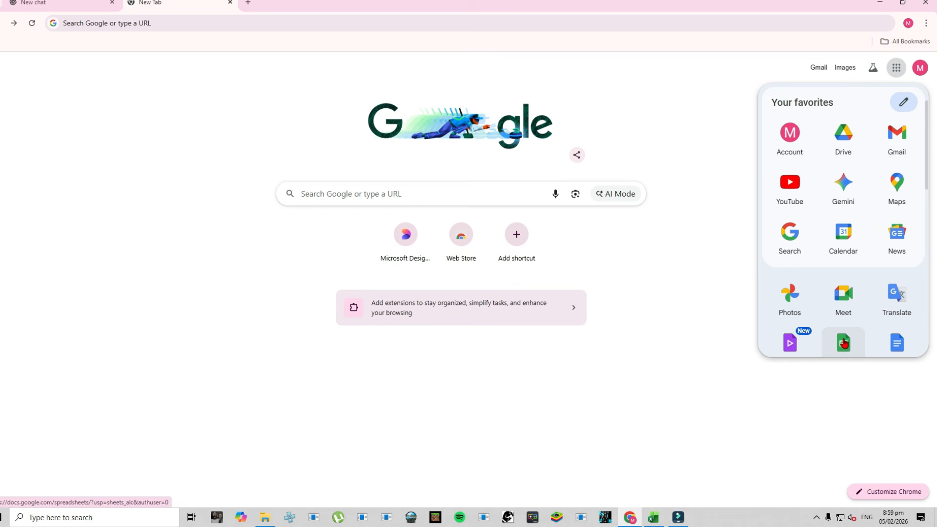
scroll(858, 322, down, 2)
click(846, 280)
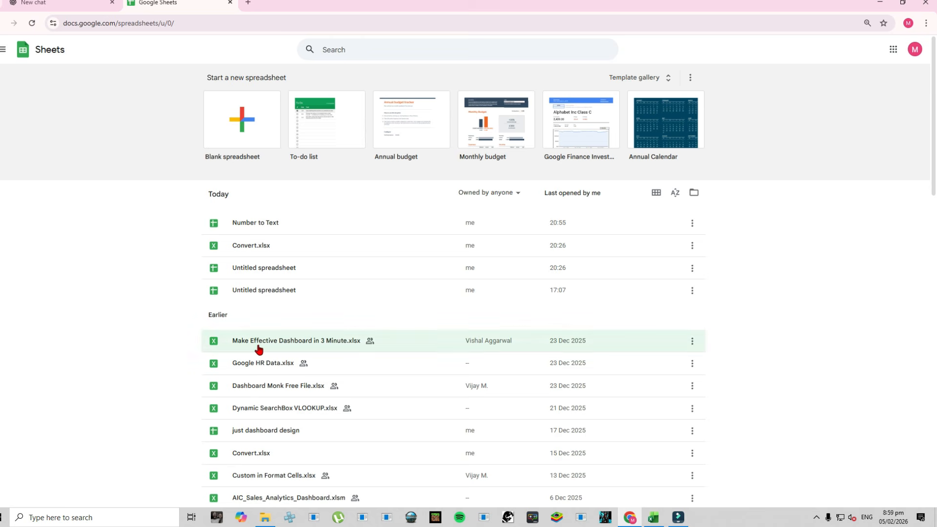
click(265, 229)
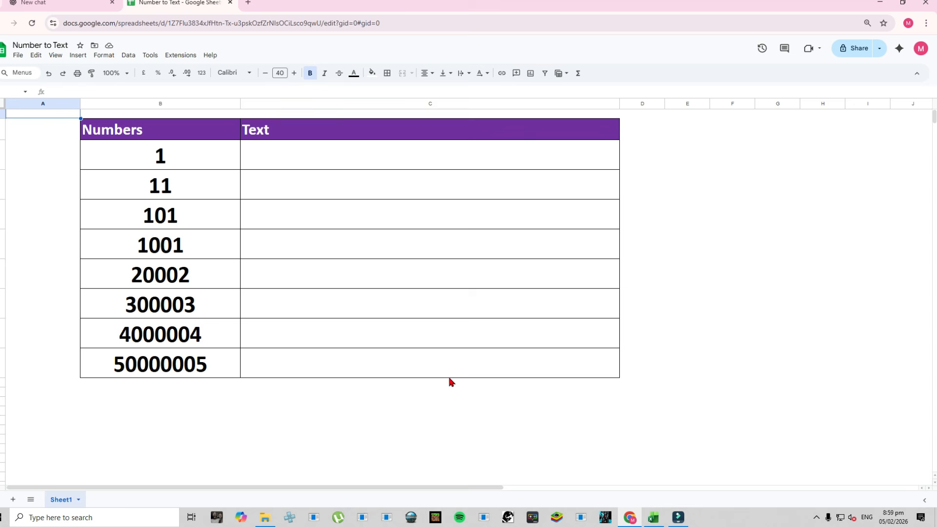
click(291, 153)
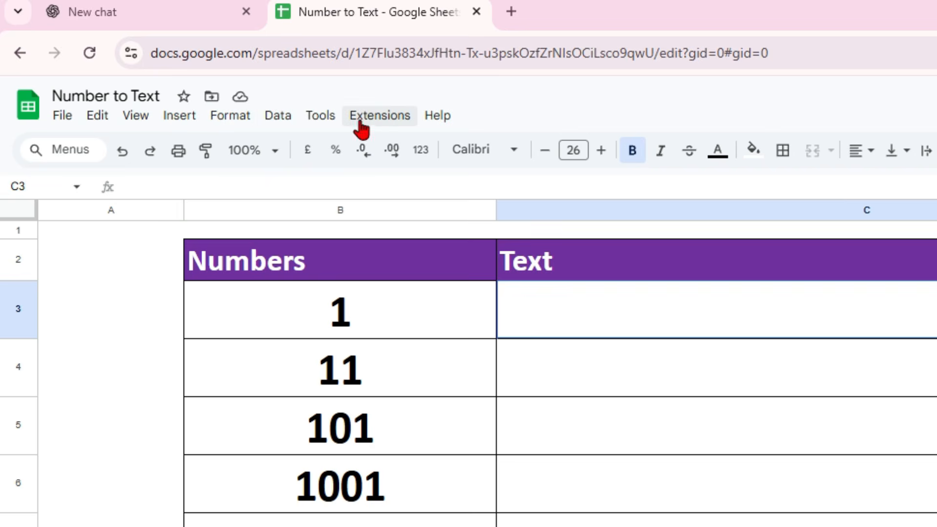
Search the Google Workspace Marketplace add-ons for Numbertext
click(383, 125)
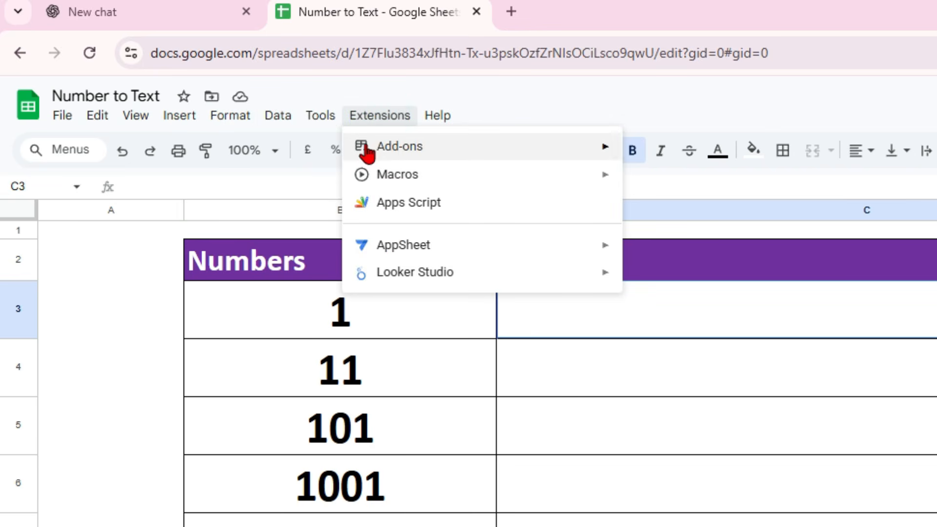
mouse_move(464, 157)
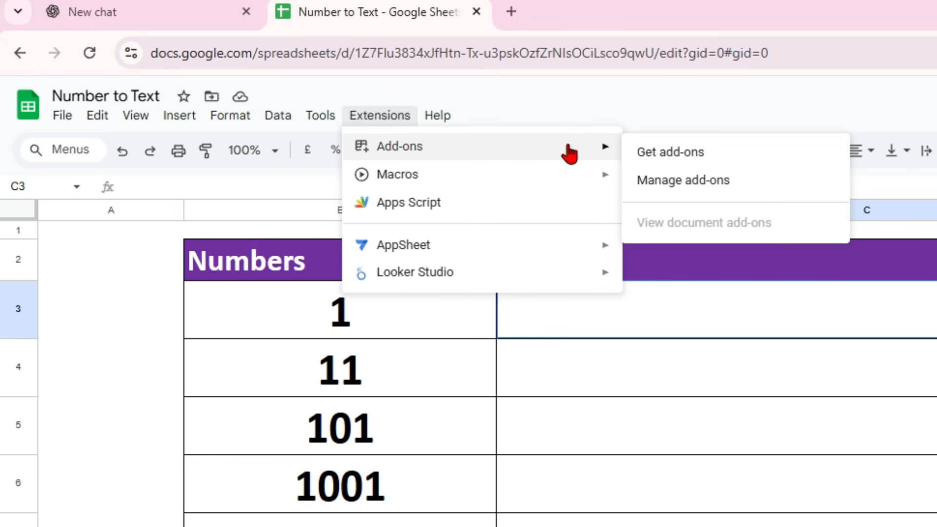
click(693, 152)
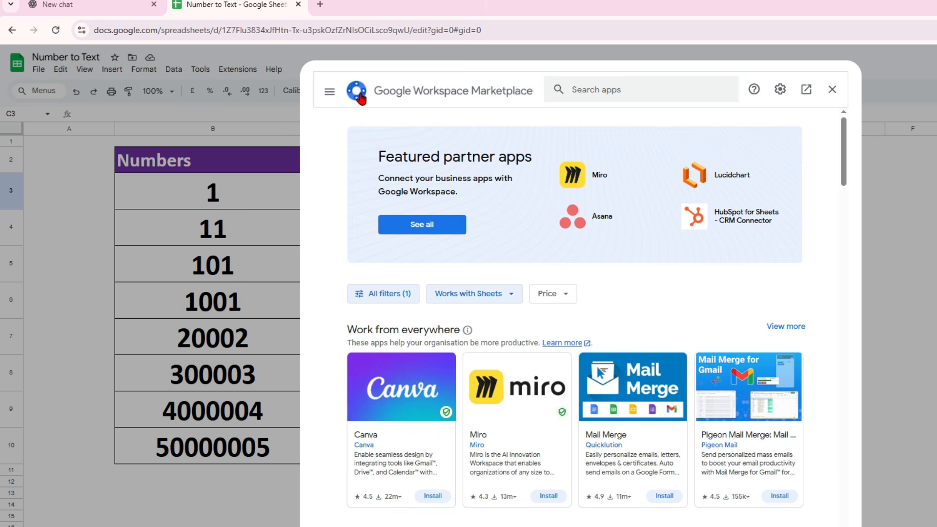
click(706, 77)
text(nu)
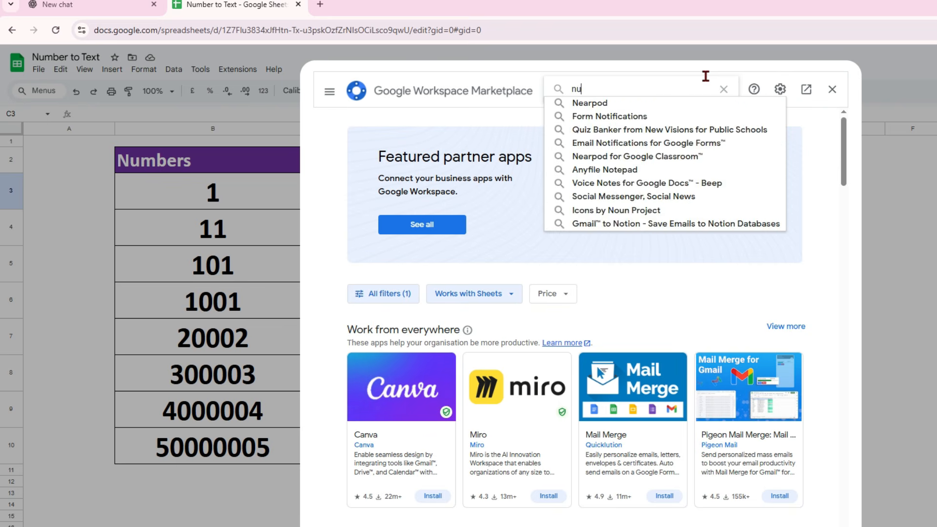
text(mber)
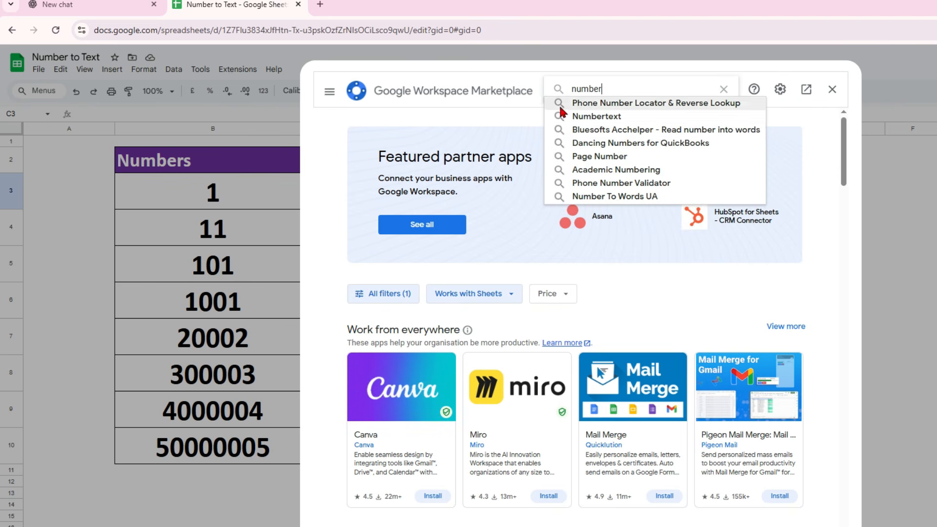
click(598, 118)
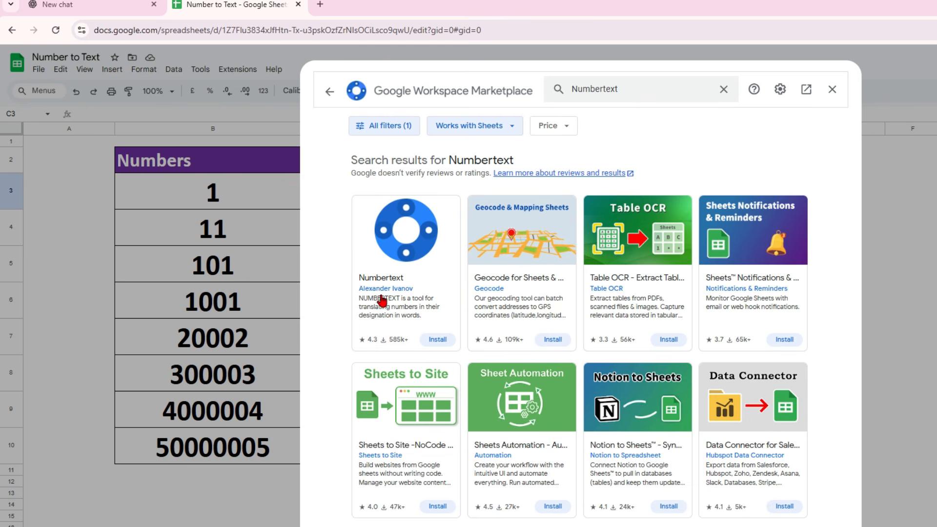
Install the Numbertext add-on, approve its sign-in with the current Google account, and close the marketplace
click(434, 341)
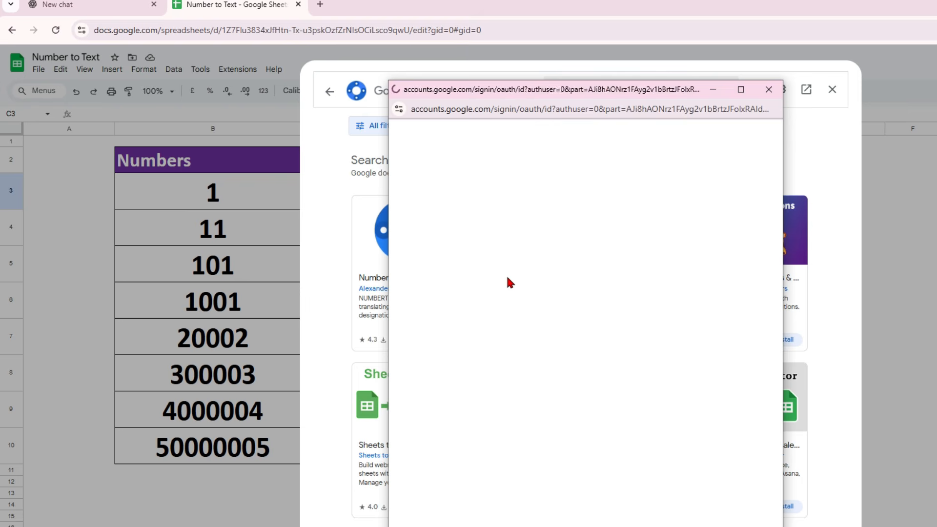
scroll(573, 421, down, 1)
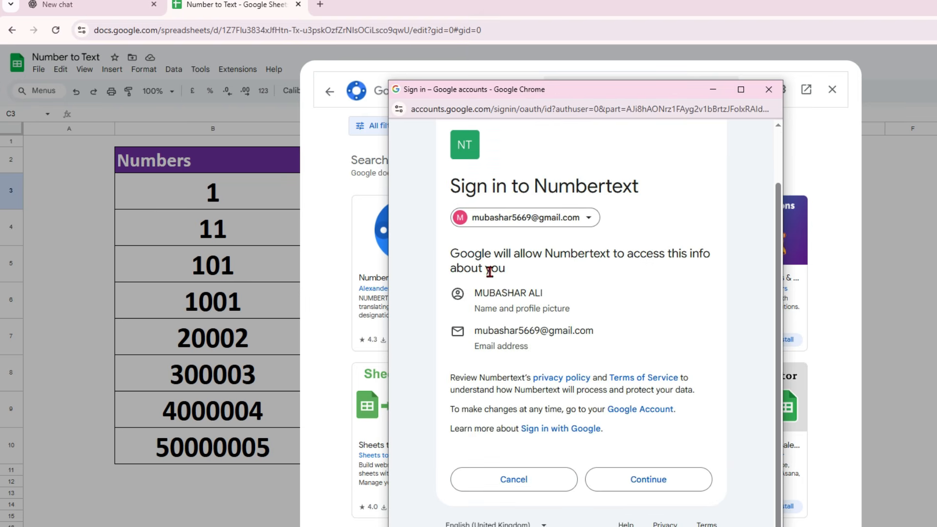
click(625, 487)
click(649, 484)
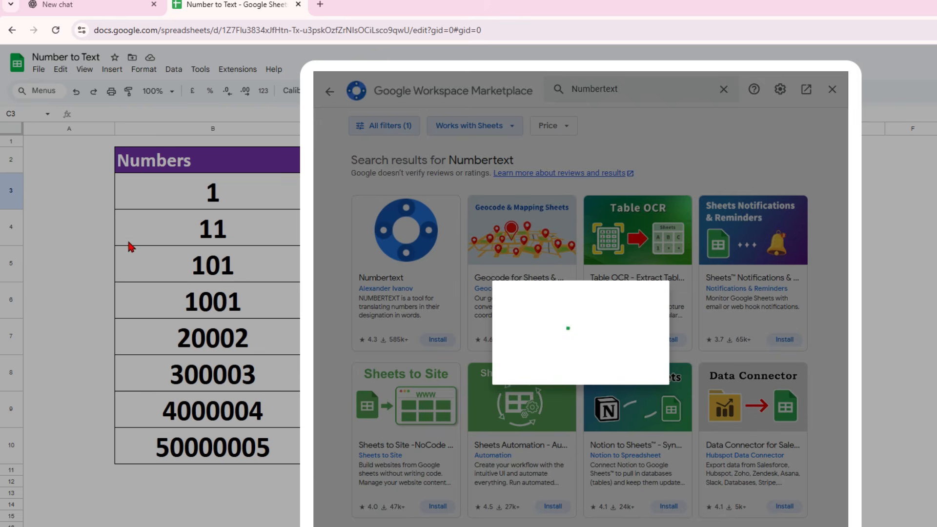
click(670, 413)
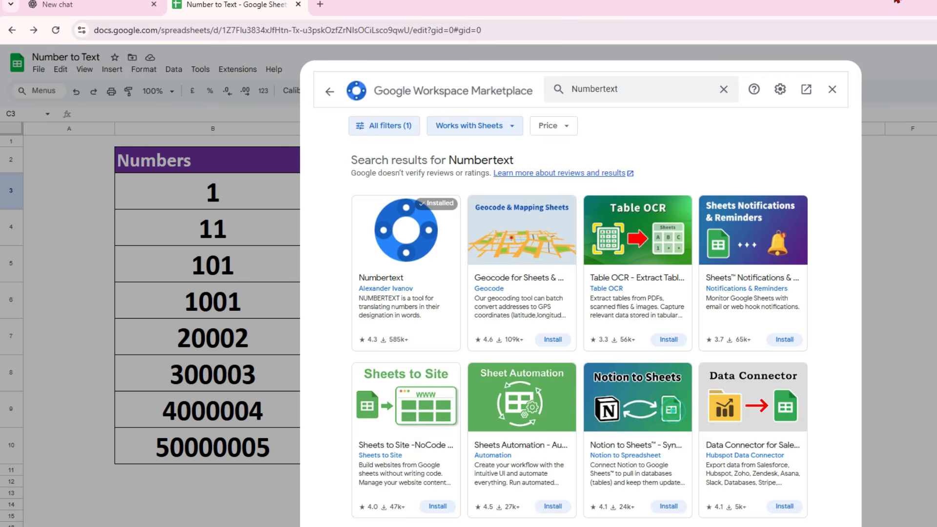
click(833, 89)
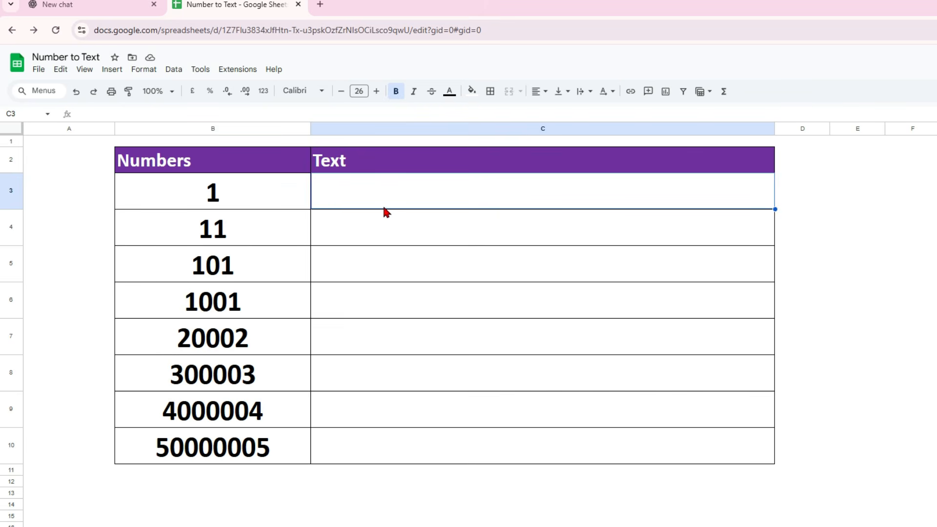
Enter =NUMBERTEXT(B3) in cell C3 and fill the formula down through C10
text(=)
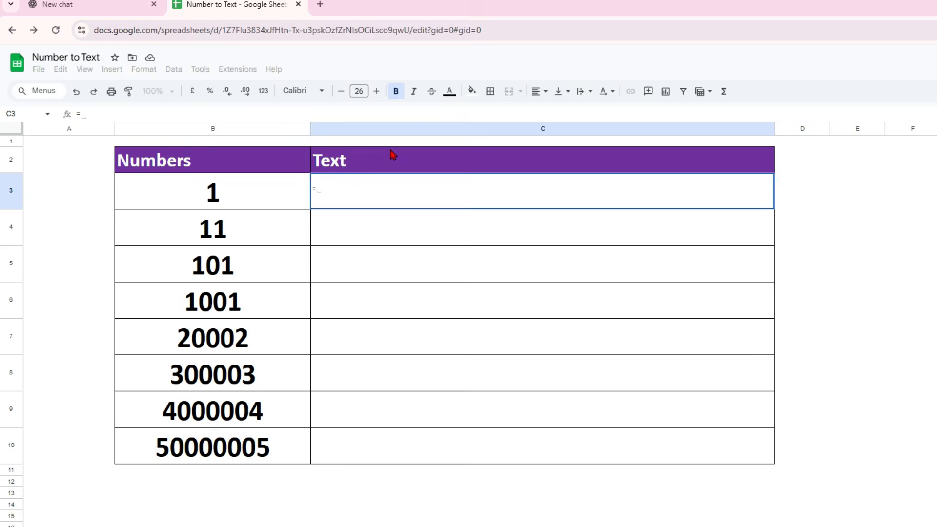
text(num)
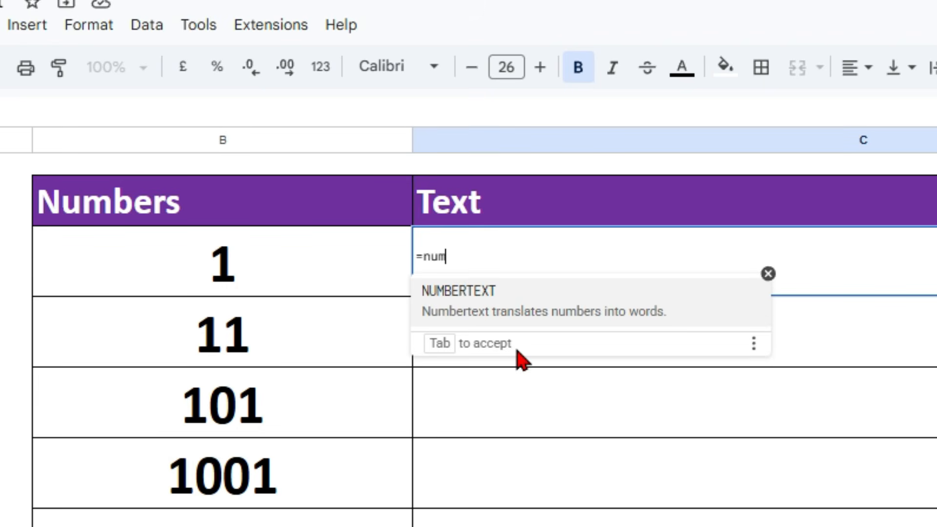
key(Tab)
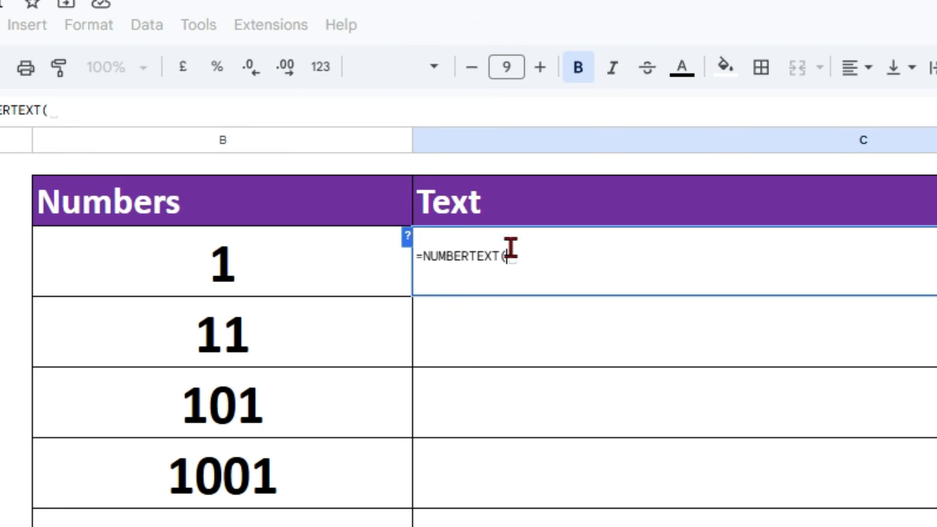
click(185, 269)
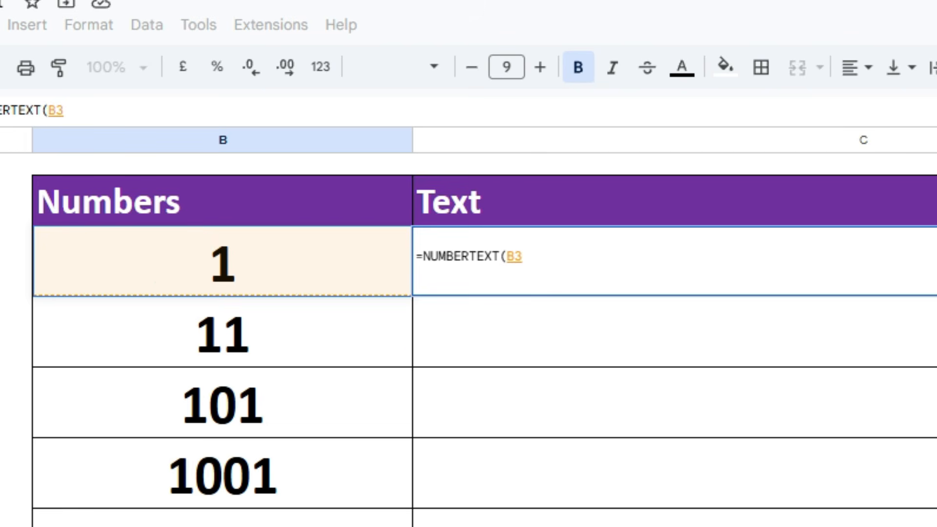
text())
key(Return)
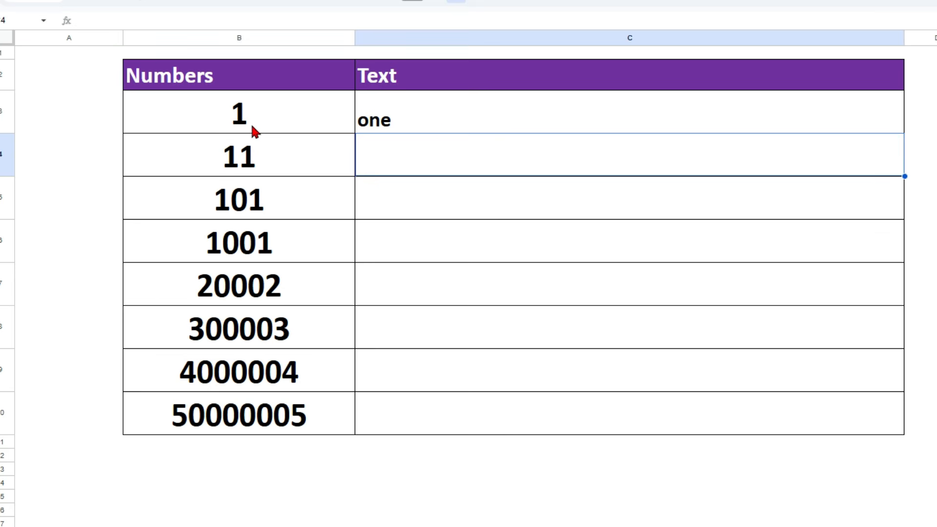
click(441, 117)
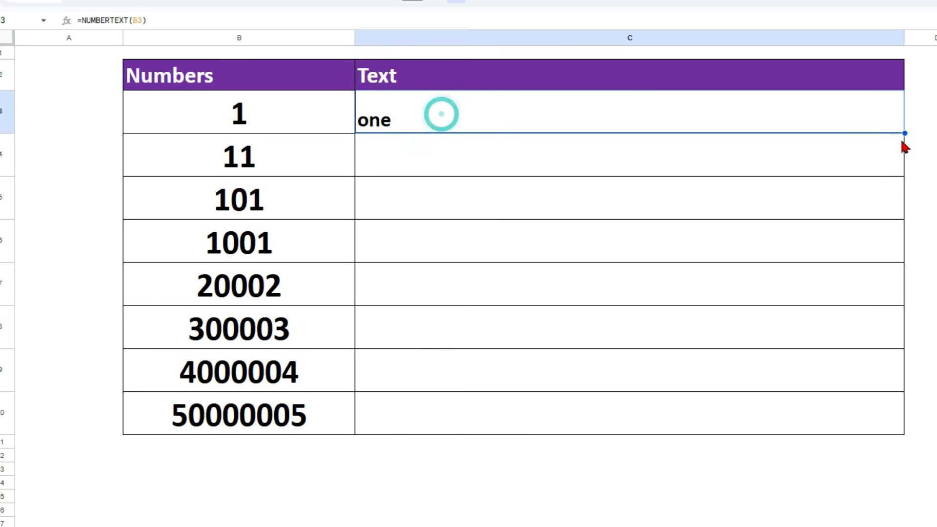
drag(905, 132, 906, 435)
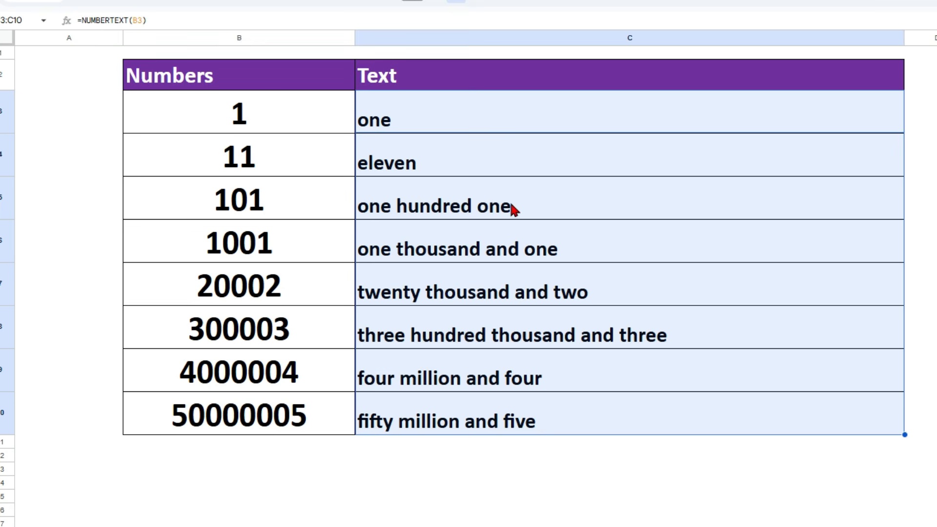
drag(157, 76, 531, 415)
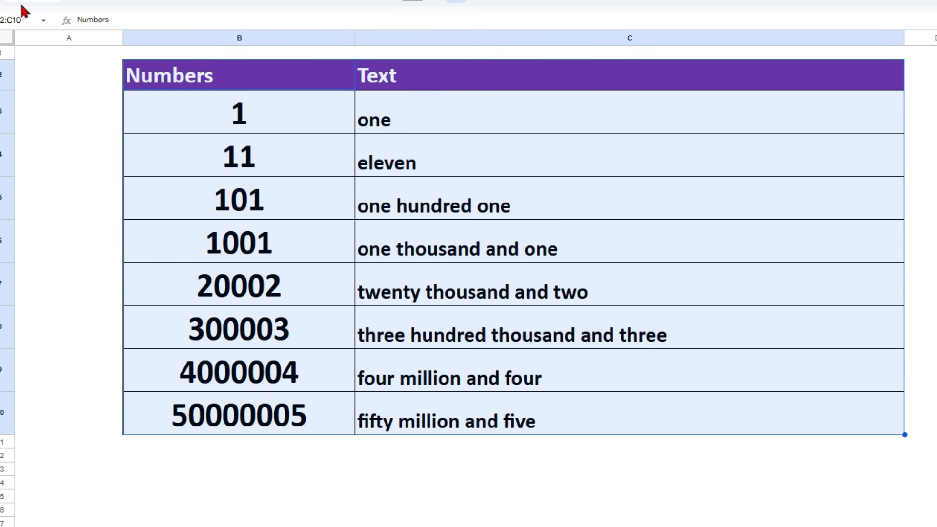
click(46, 91)
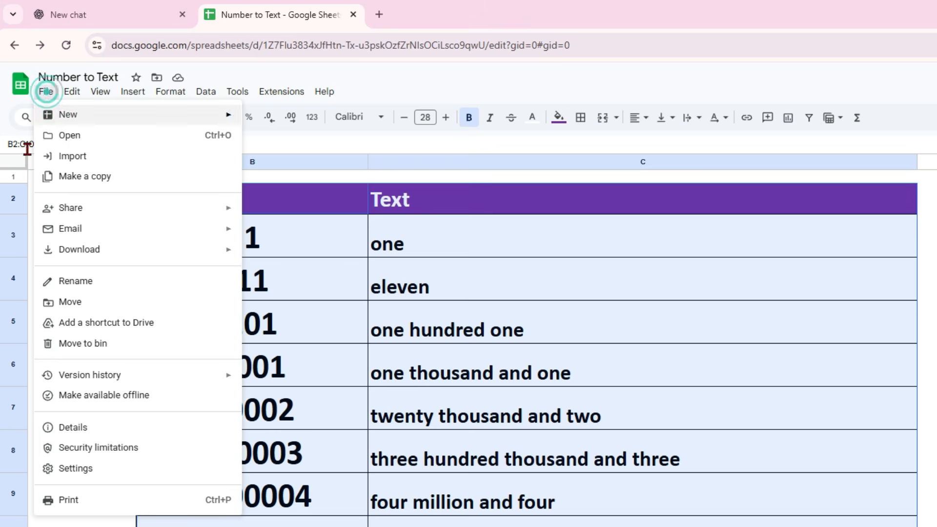
mouse_move(95, 256)
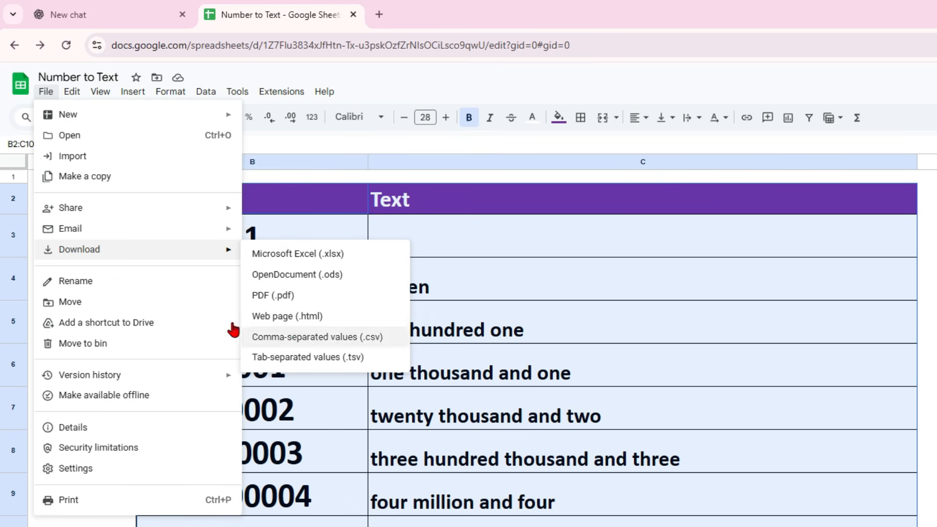
click(308, 209)
Copy the converted table B2:C10 and switch to the Book1.xlsm workbook in Excel
drag(307, 210, 530, 522)
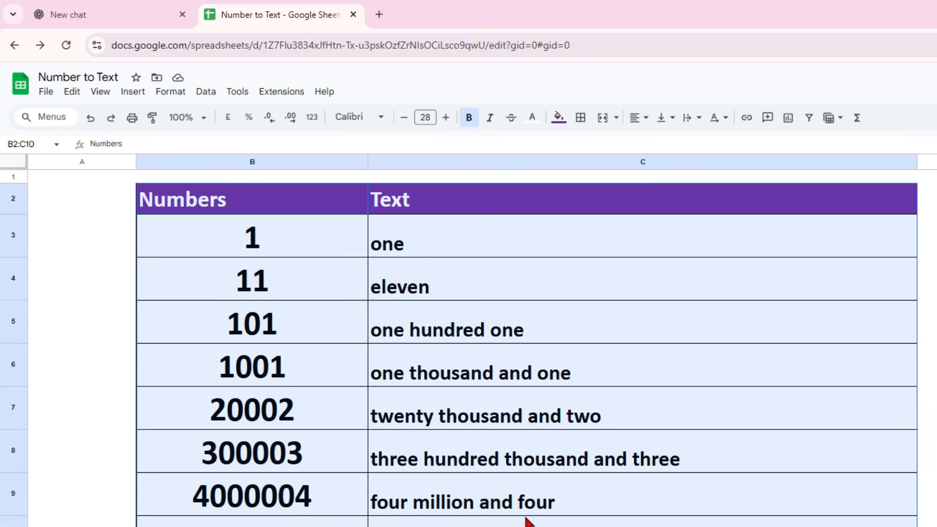
key(ctrl+c)
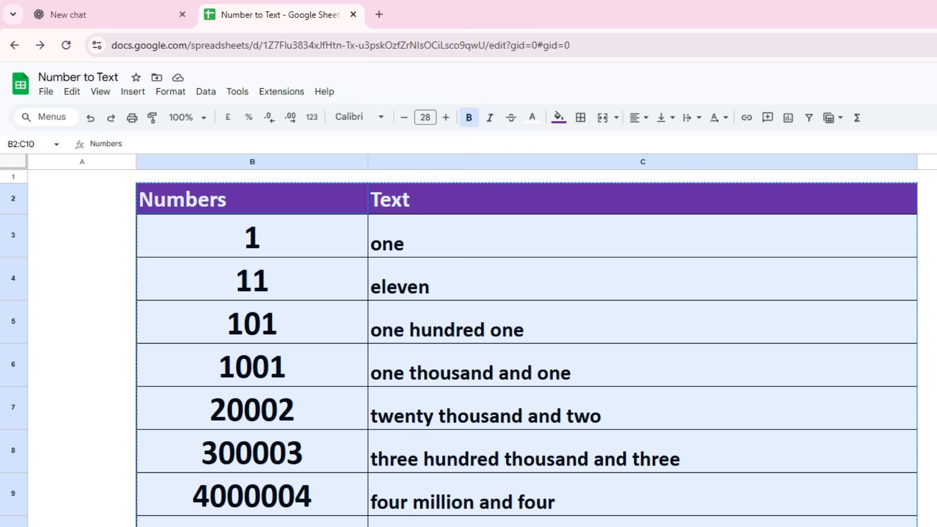
key(alt+Tab)
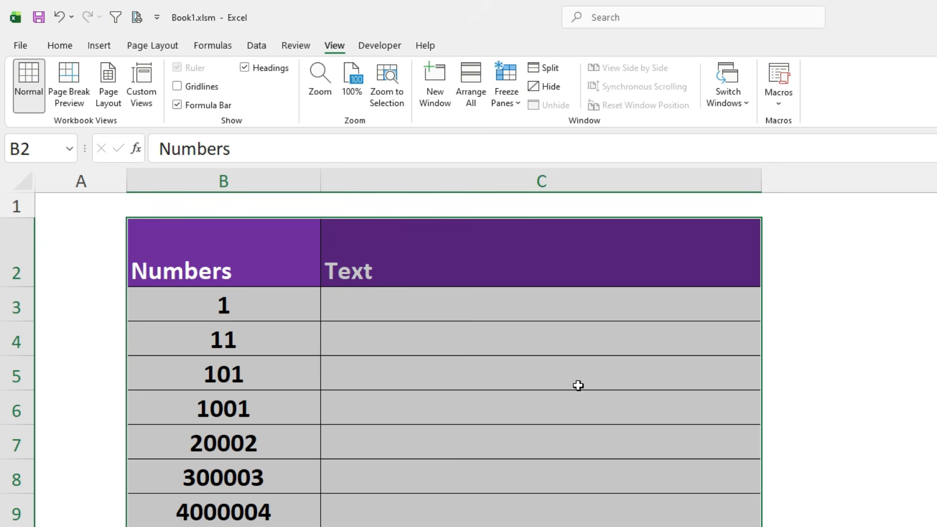
Switch to the ChatGPT conversation about converting numbers to words and copy its NumberToWords VBA code for English numbers
click(381, 311)
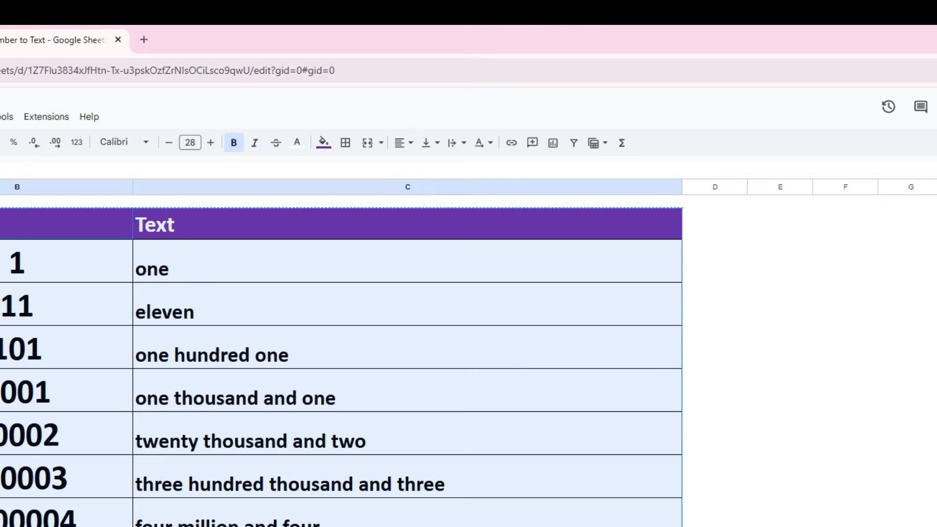
click(135, 10)
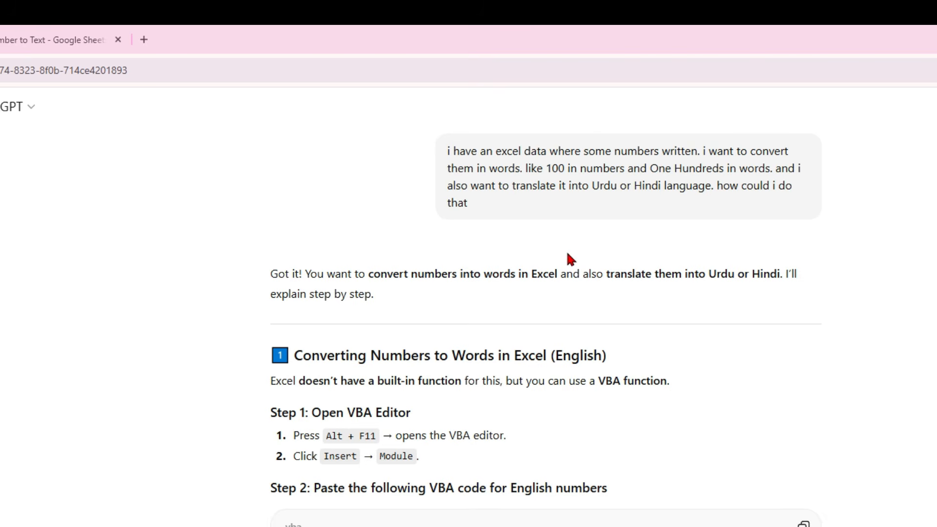
scroll(500, 401, down, 5)
scroll(498, 398, up, 2)
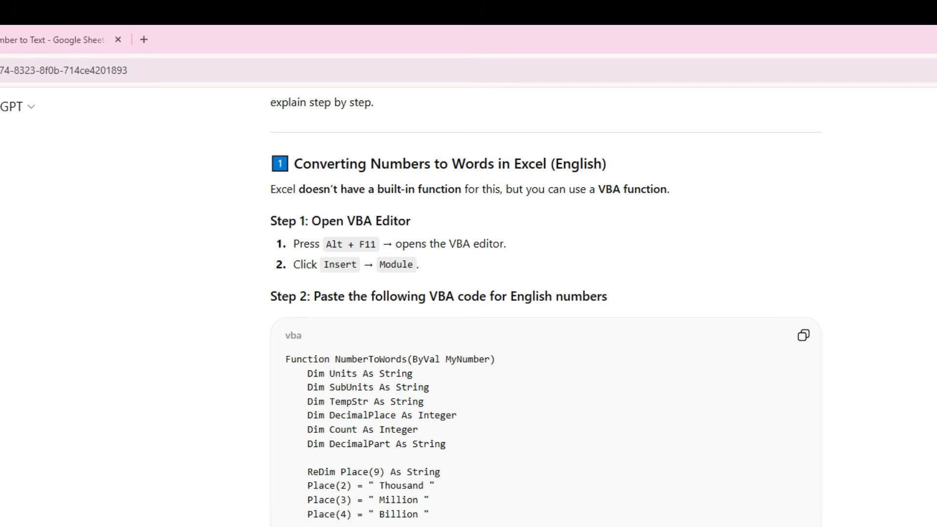
click(804, 336)
scroll(851, 479, down, 10)
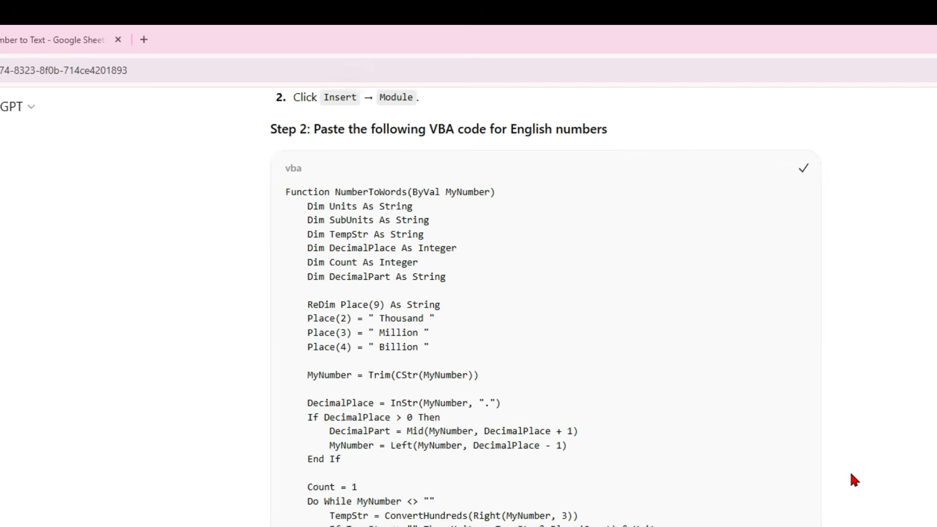
scroll(848, 474, down, 15)
scroll(834, 474, up, 4)
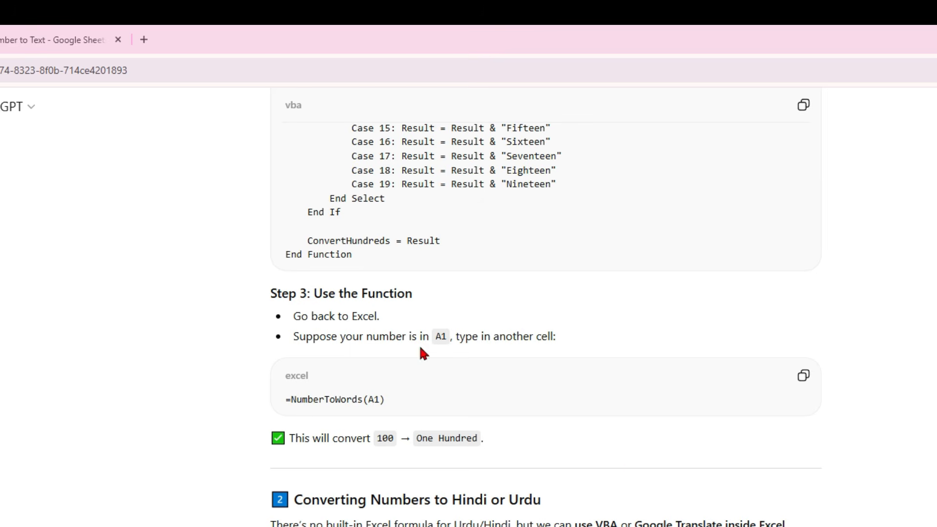
Switch to Book1.xlsm in Excel, paste the copied code into a new VBA module, and return to the worksheet
key(alt+Tab)
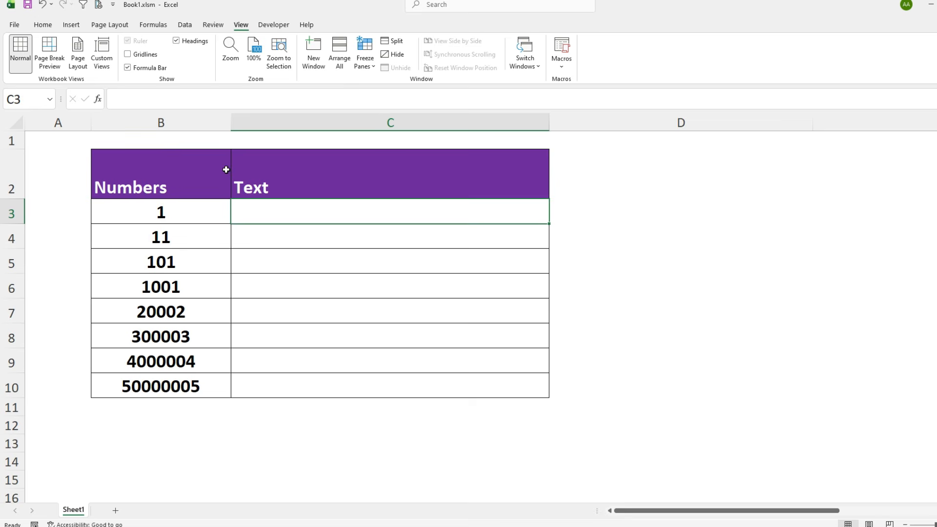
key(alt+F11)
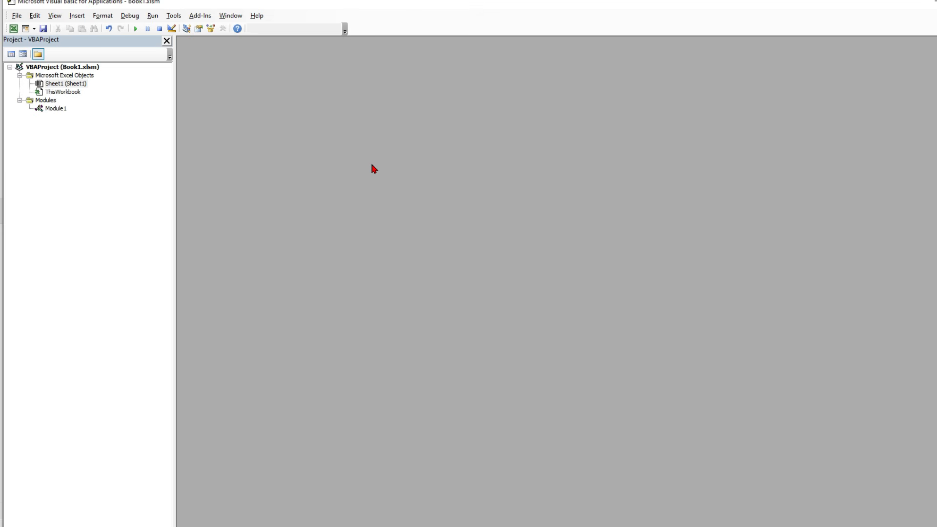
click(77, 16)
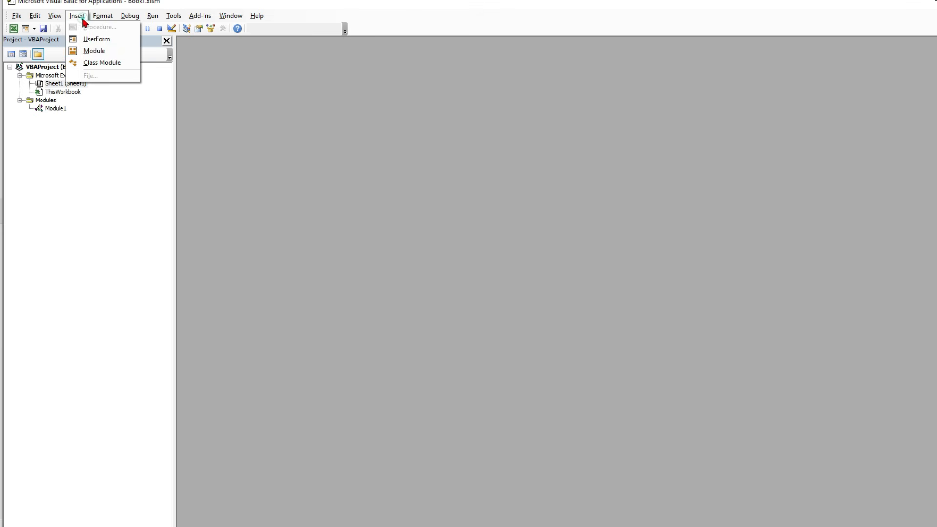
click(91, 50)
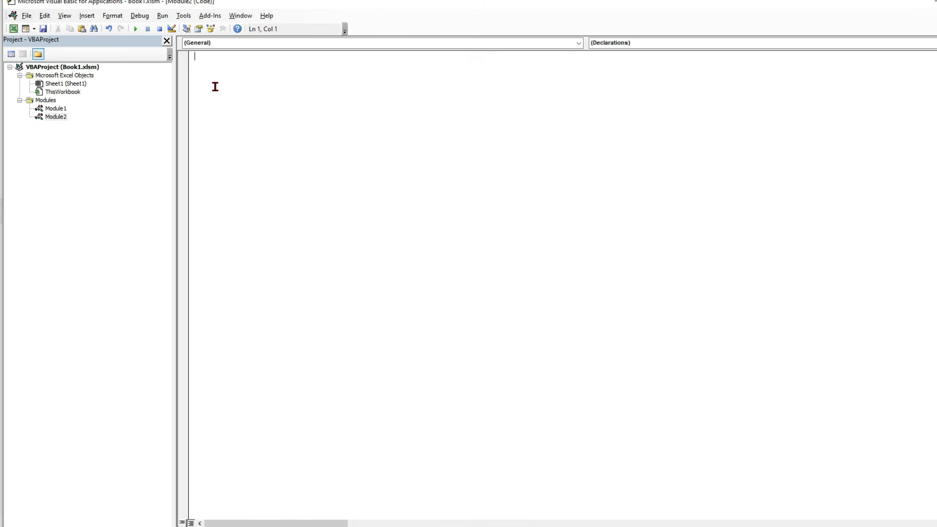
key(ctrl+v)
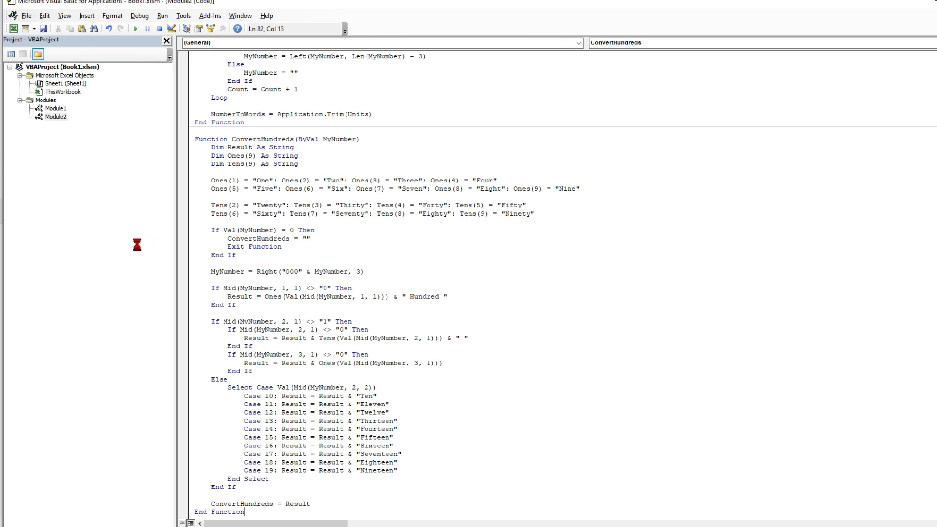
key(alt+F11)
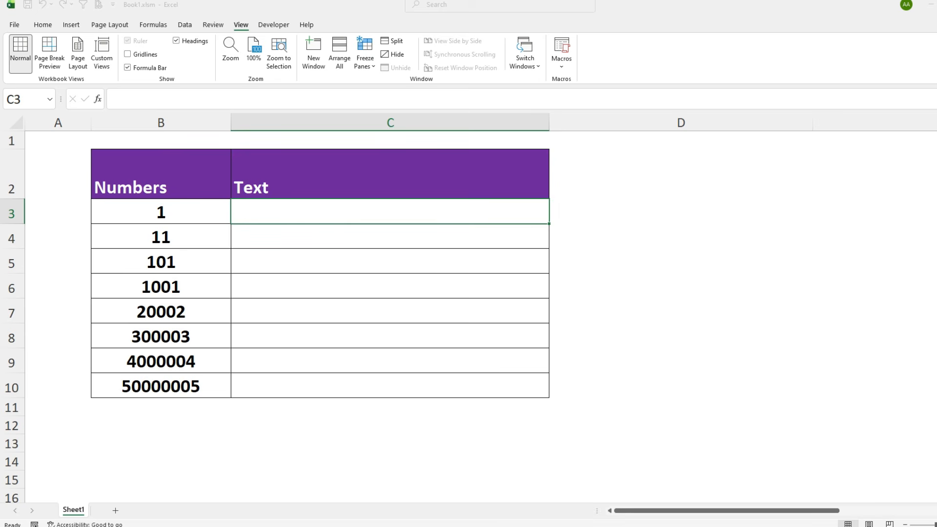
click(14, 25)
click(31, 163)
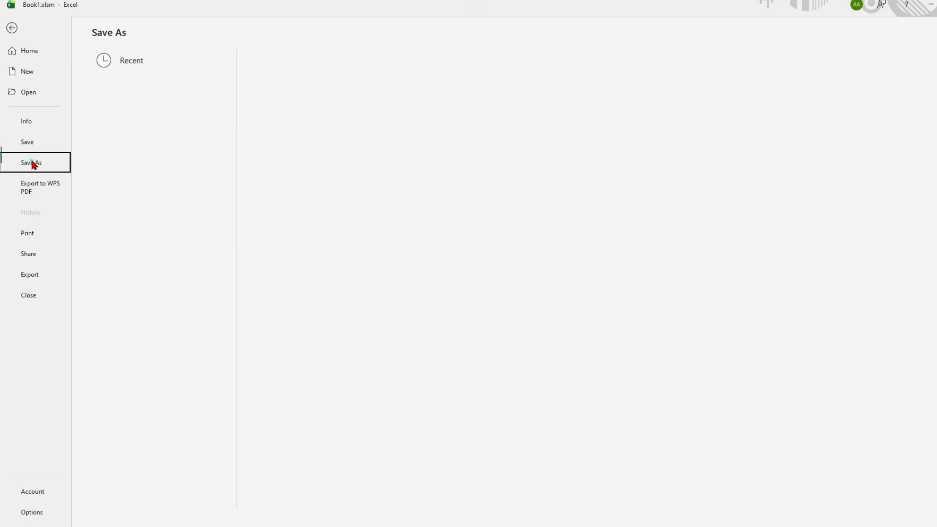
click(208, 277)
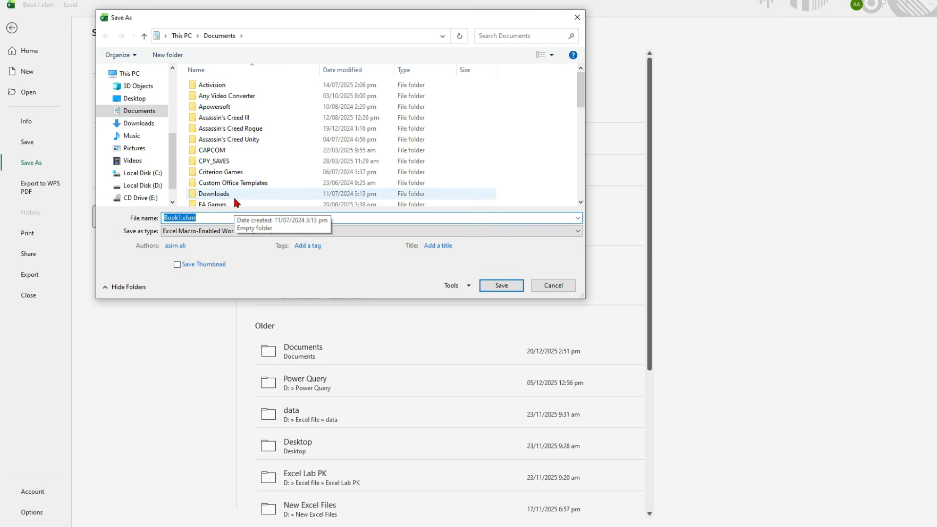
click(539, 287)
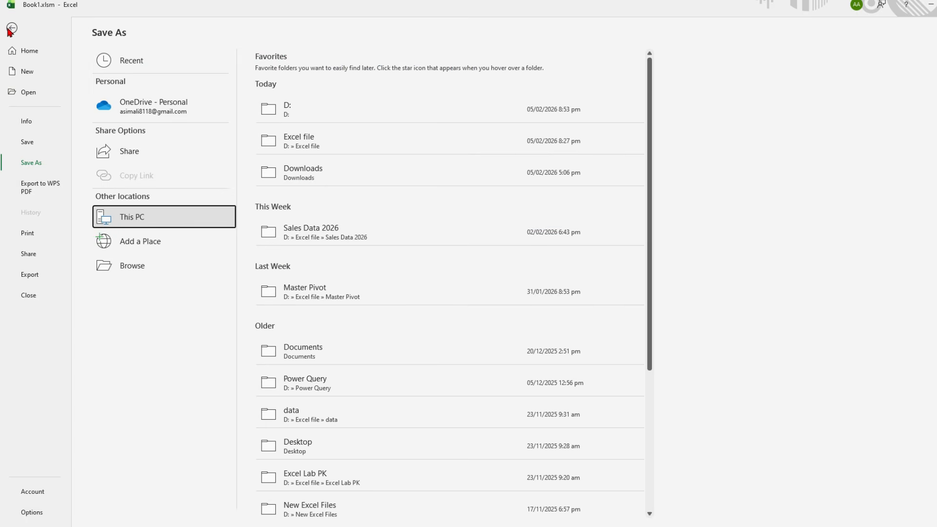
click(9, 29)
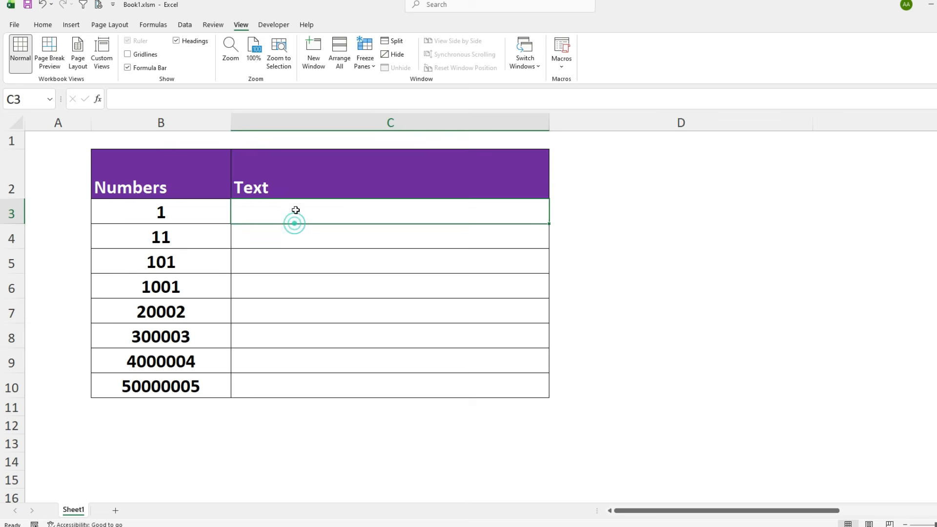
Enter =NumberToWords(B3) in cell C3 and fill the formula down through C10
text(=)
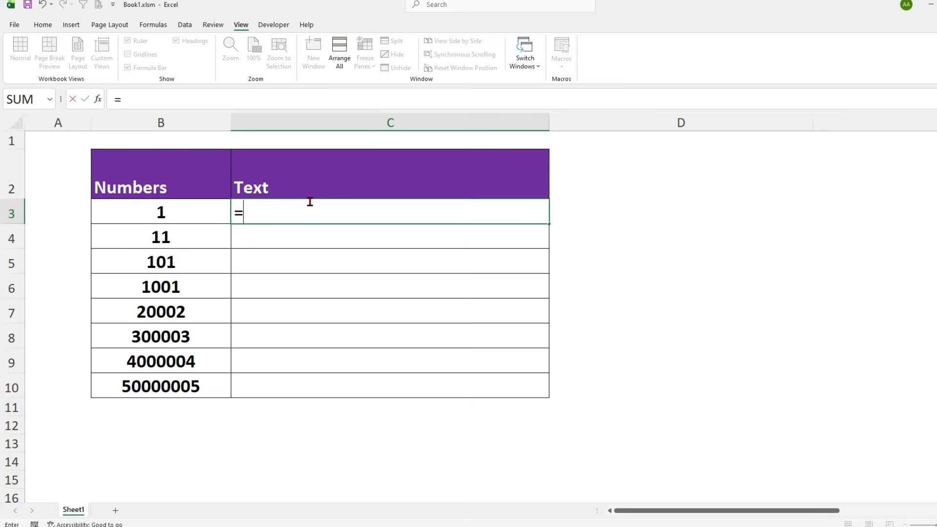
text(num)
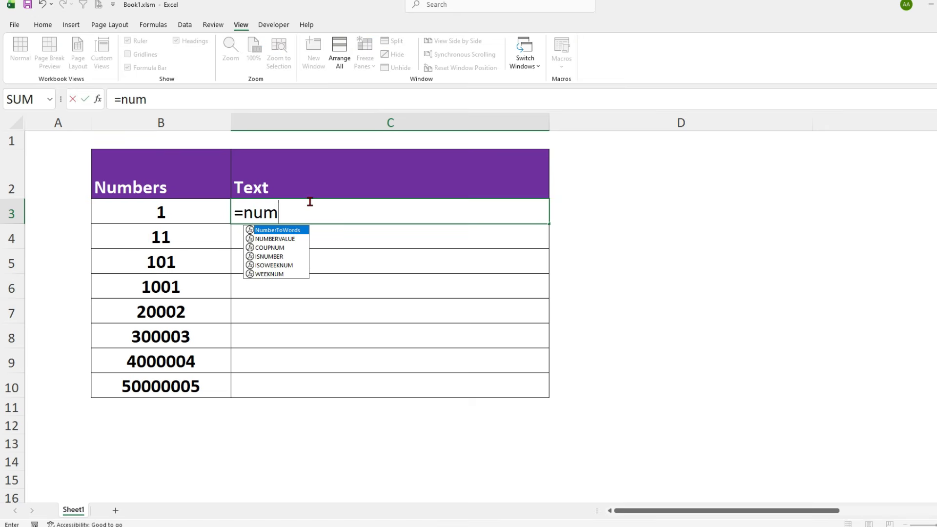
key(Tab)
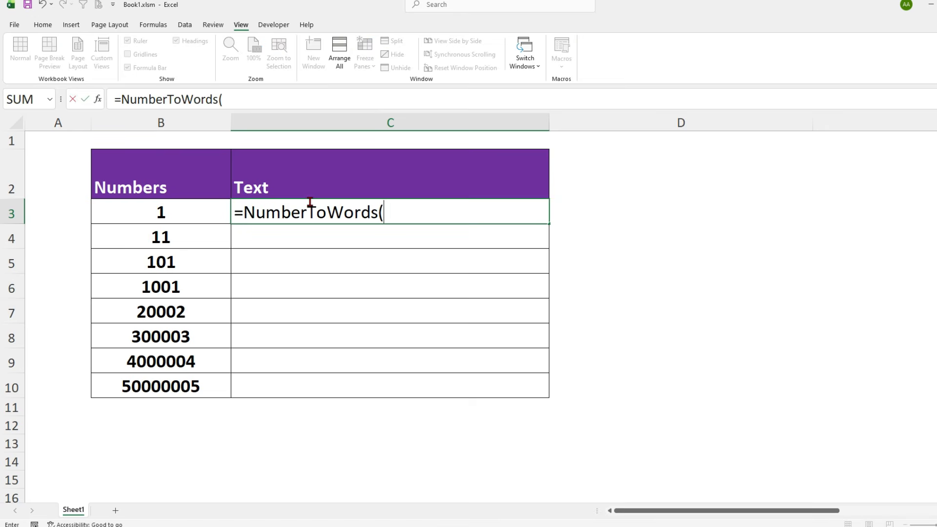
click(193, 216)
text())
key(Return)
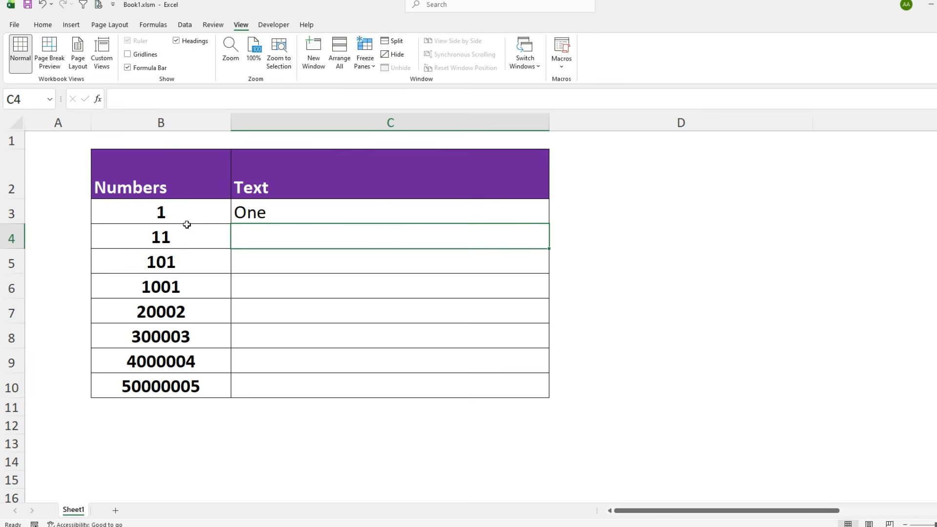
click(478, 208)
drag(549, 224, 550, 398)
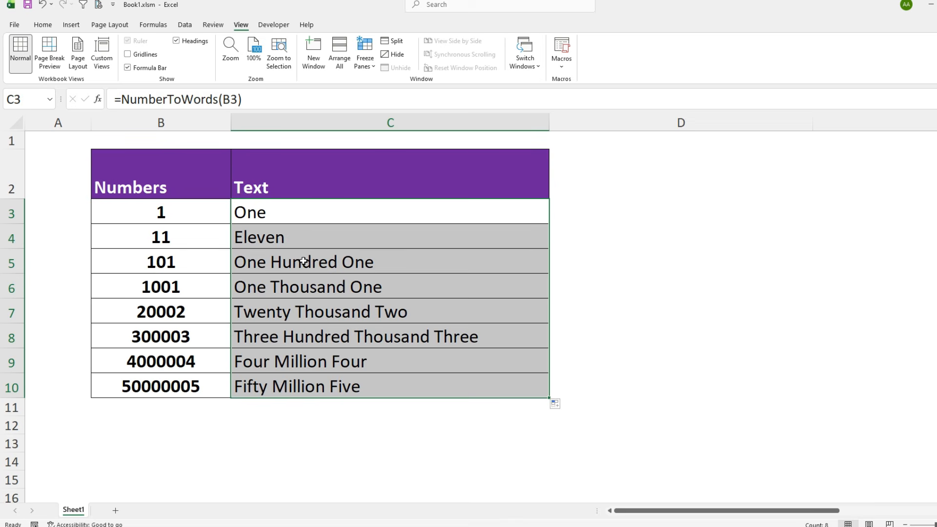
Compare the numbers in column B with their converted words and formulas in column C
click(201, 237)
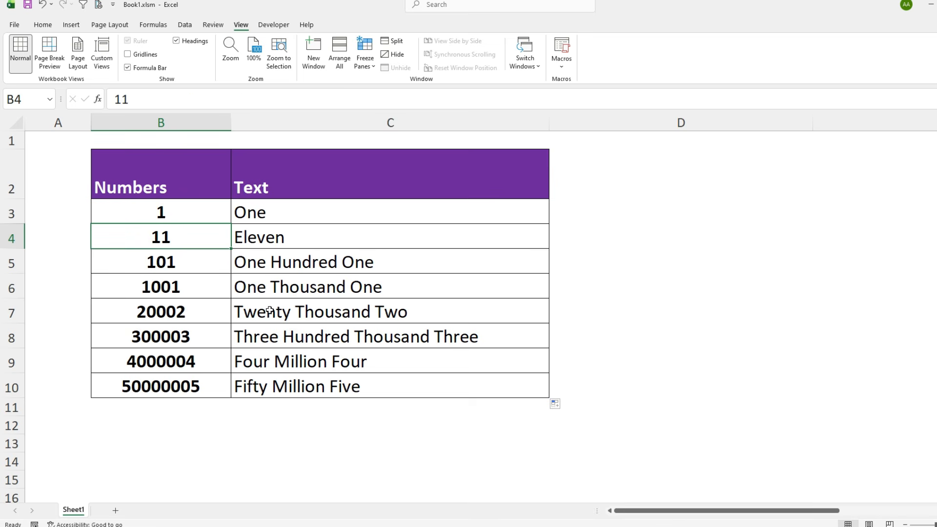
click(241, 259)
click(161, 260)
click(239, 312)
click(176, 353)
click(263, 361)
click(205, 386)
click(273, 389)
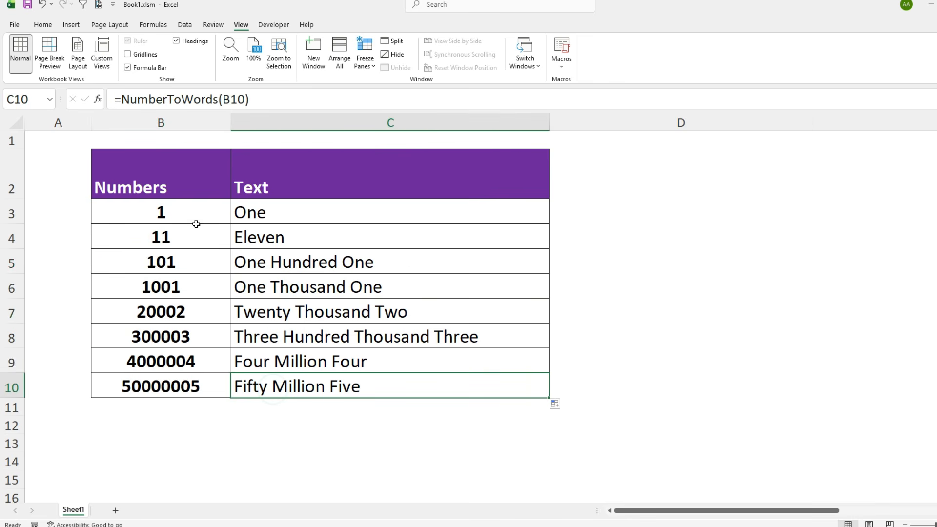
click(273, 216)
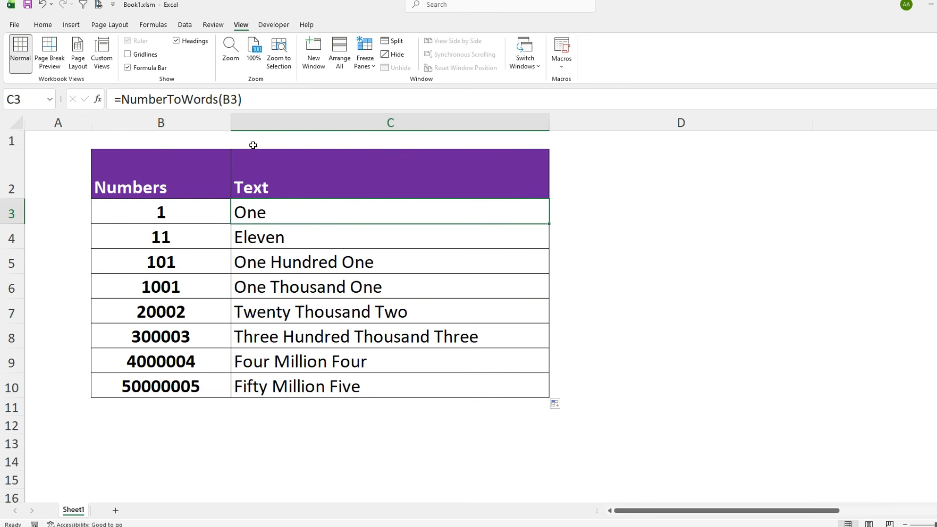